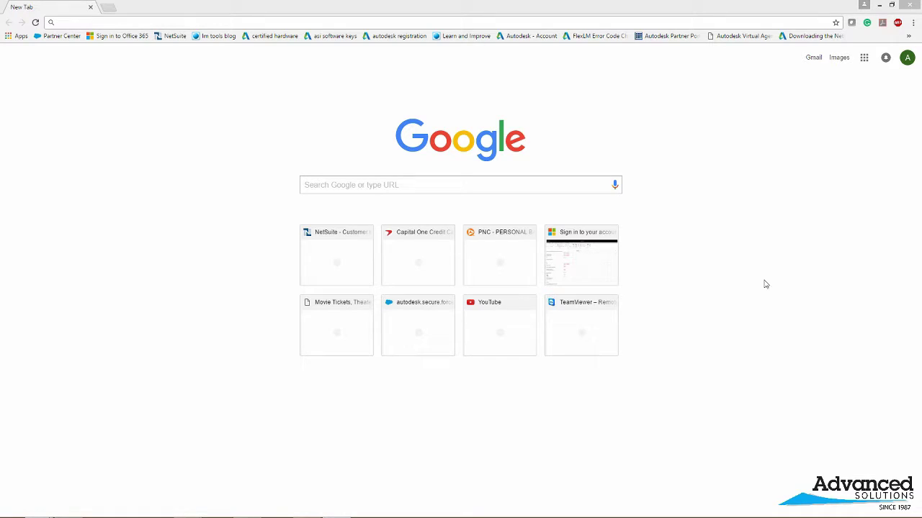
Search Google for 'autodesk login' to list the Autodesk sign-in pages
{"action": "left_click", "coordinate": [298, 121]}
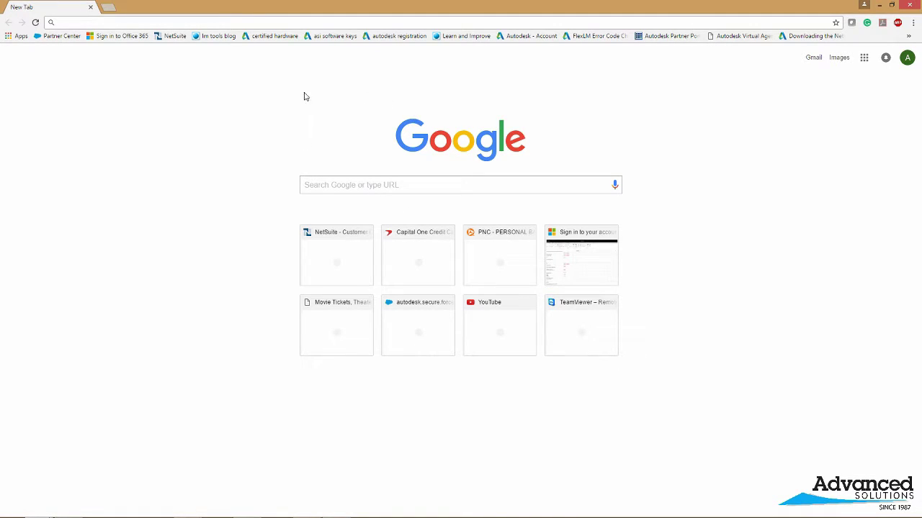
{"action": "left_click", "coordinate": [82, 23]}
{"action": "type", "text": "autodesk login"}
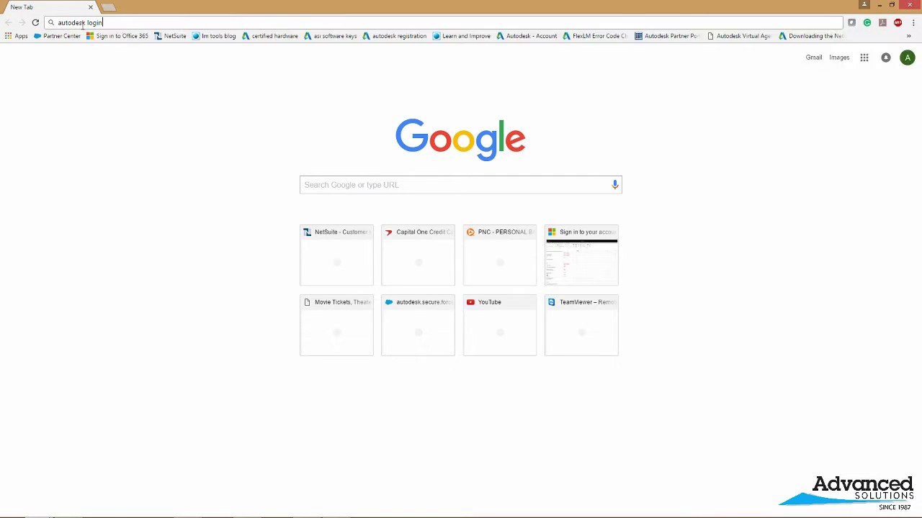
{"action": "key", "text": "Return"}
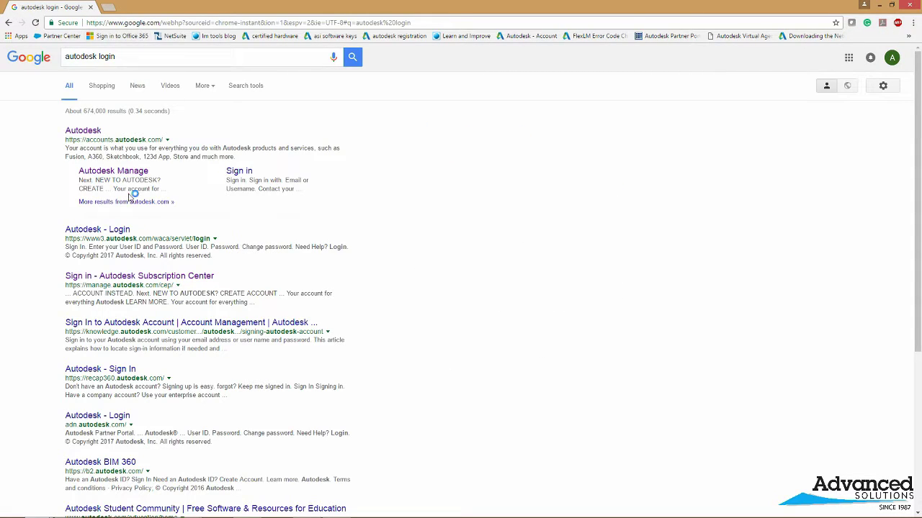
{"action": "left_click", "coordinate": [91, 134]}
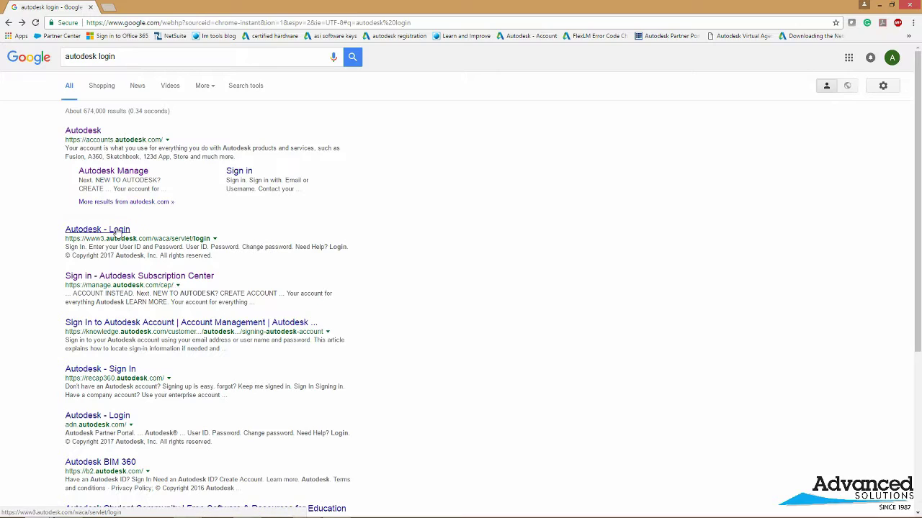
Open the Autodesk account result, dismiss the download-permissions tour, and go to the users list
{"action": "left_click", "coordinate": [83, 130]}
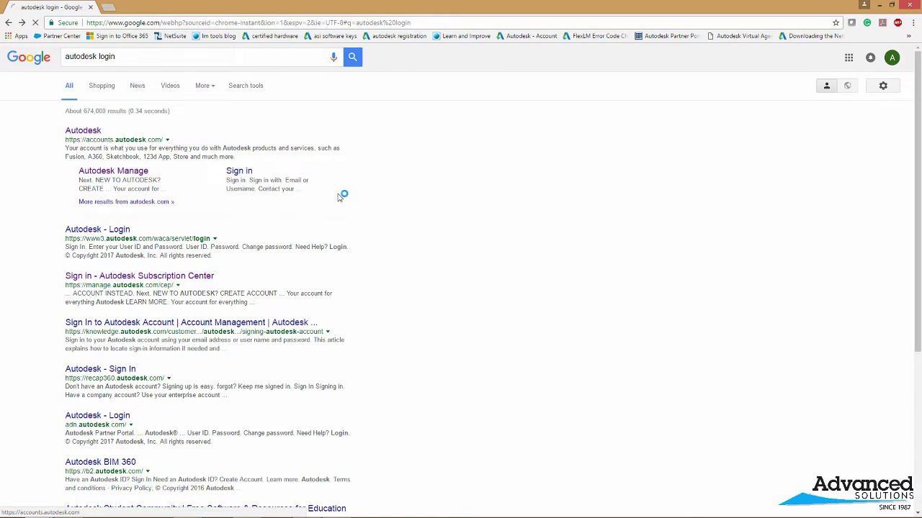
{"action": "mouse_move", "coordinate": [720, 67]}
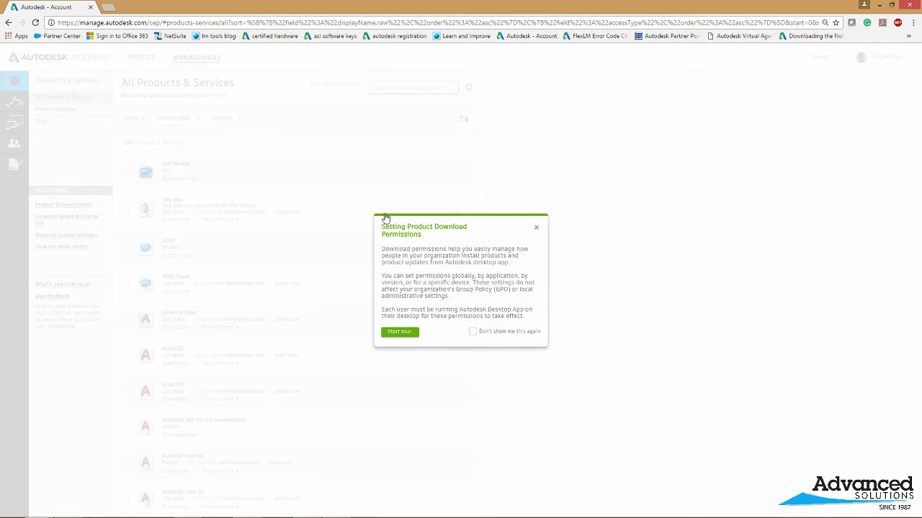
{"action": "left_click", "coordinate": [534, 229]}
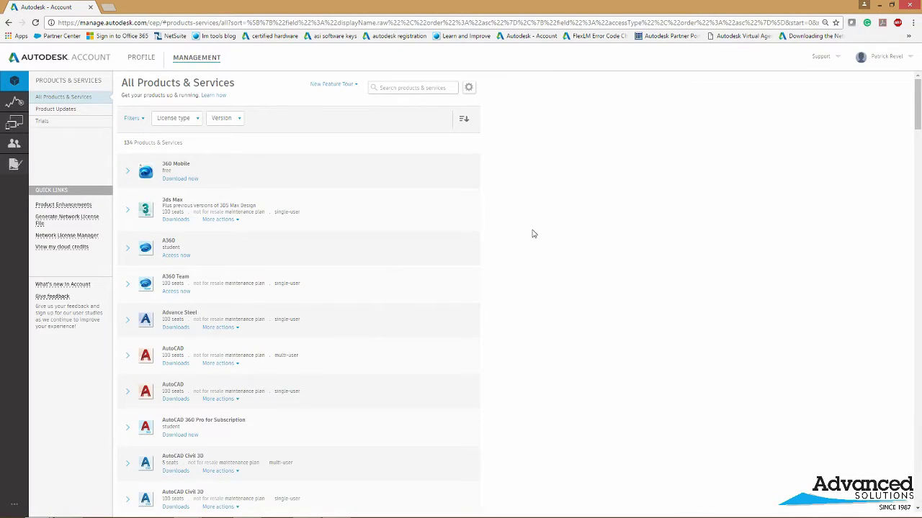
{"action": "left_click", "coordinate": [15, 146]}
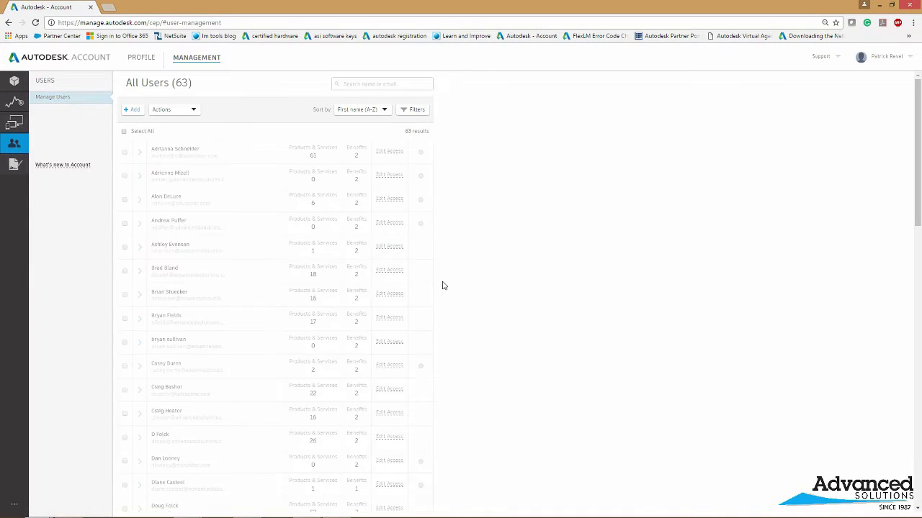
Scroll down through the 63 users in All Users and back to the top
{"action": "scroll", "coordinate": [504, 230], "scroll_direction": "down", "scroll_amount": 1}
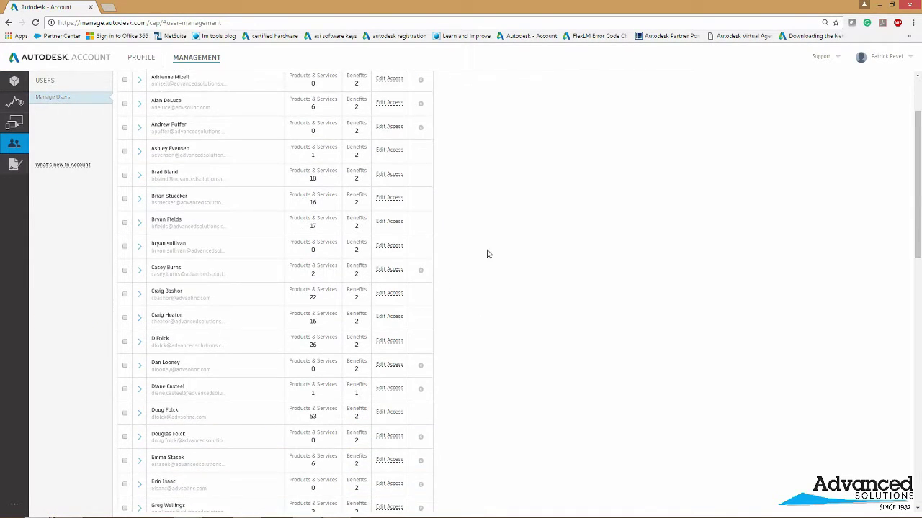
{"action": "scroll", "coordinate": [494, 248], "scroll_direction": "down", "scroll_amount": 6}
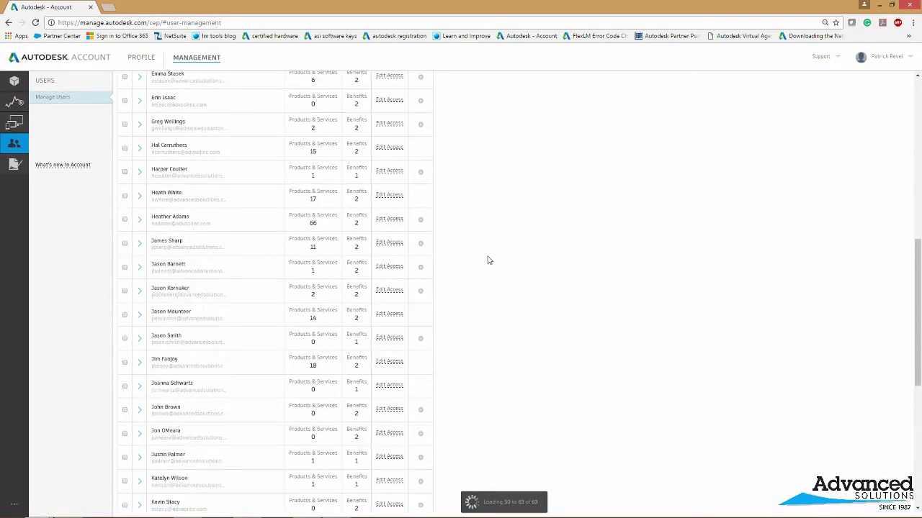
{"action": "scroll", "coordinate": [482, 248], "scroll_direction": "down", "scroll_amount": 10}
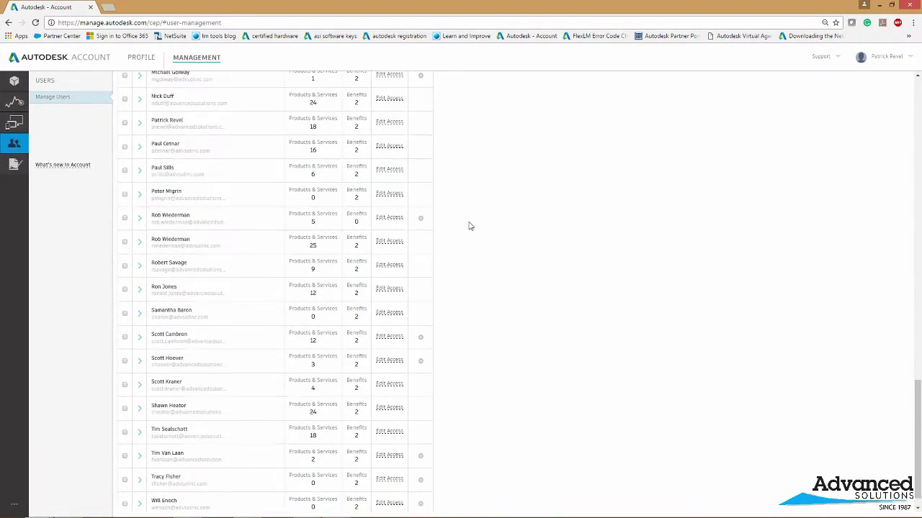
{"action": "scroll", "coordinate": [471, 229], "scroll_direction": "up", "scroll_amount": 10}
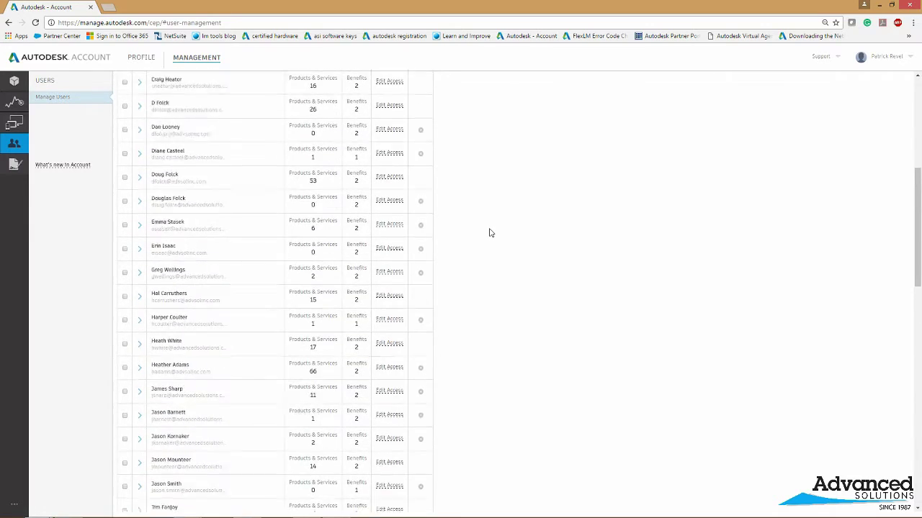
{"action": "scroll", "coordinate": [482, 235], "scroll_direction": "up", "scroll_amount": 5}
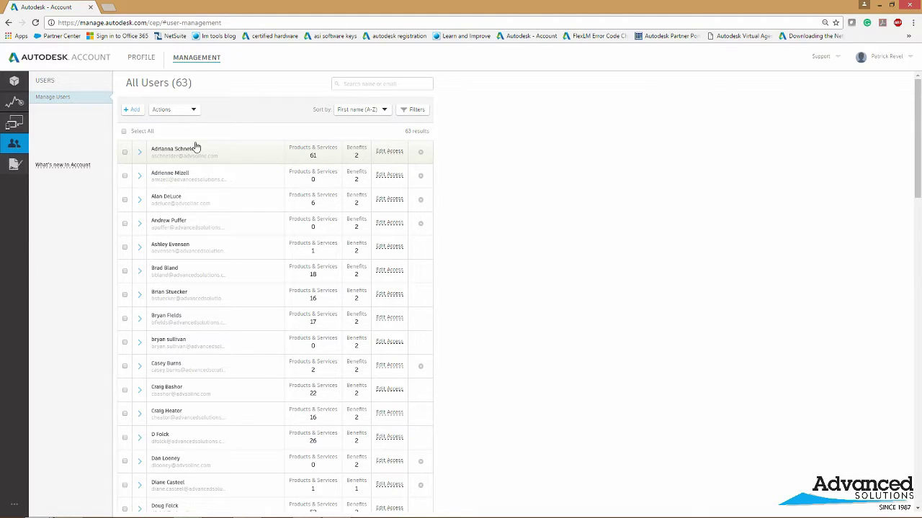
Open the Add Users form, try the first and last name fields, and cancel
{"action": "left_click", "coordinate": [131, 109]}
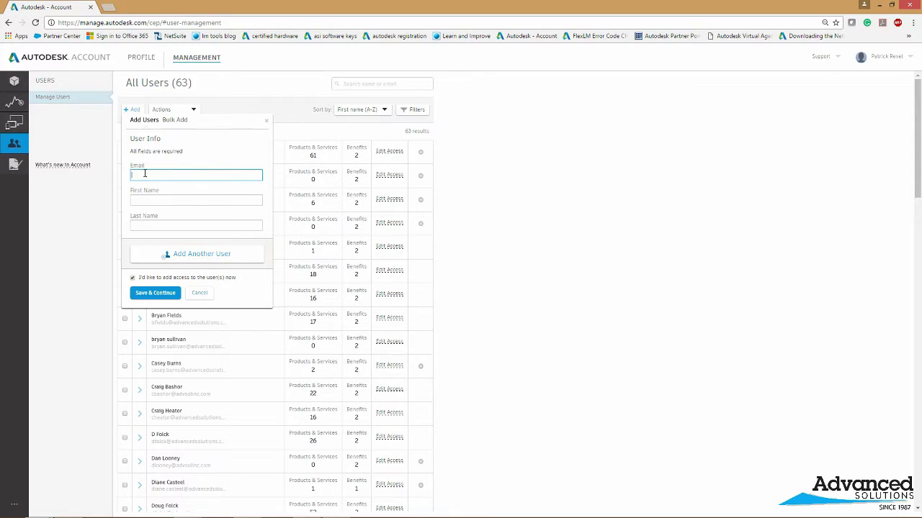
{"action": "left_click", "coordinate": [193, 197]}
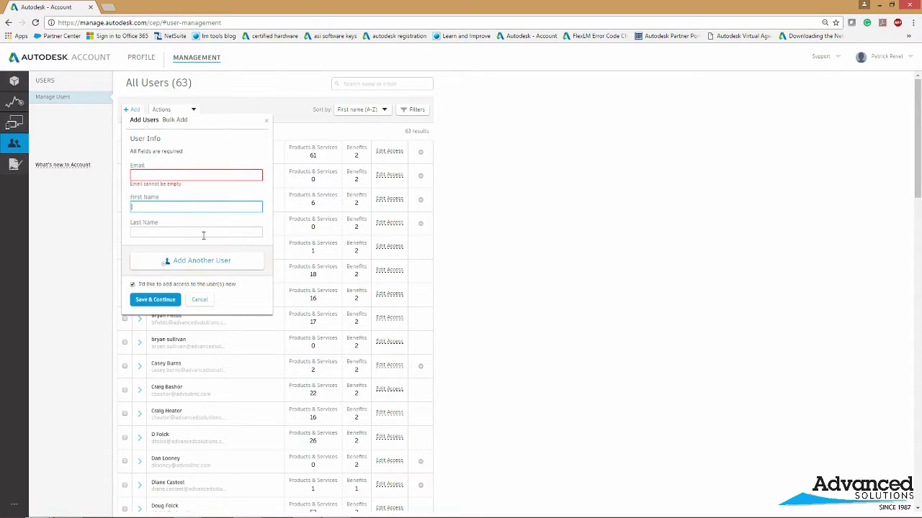
{"action": "left_click", "coordinate": [212, 238]}
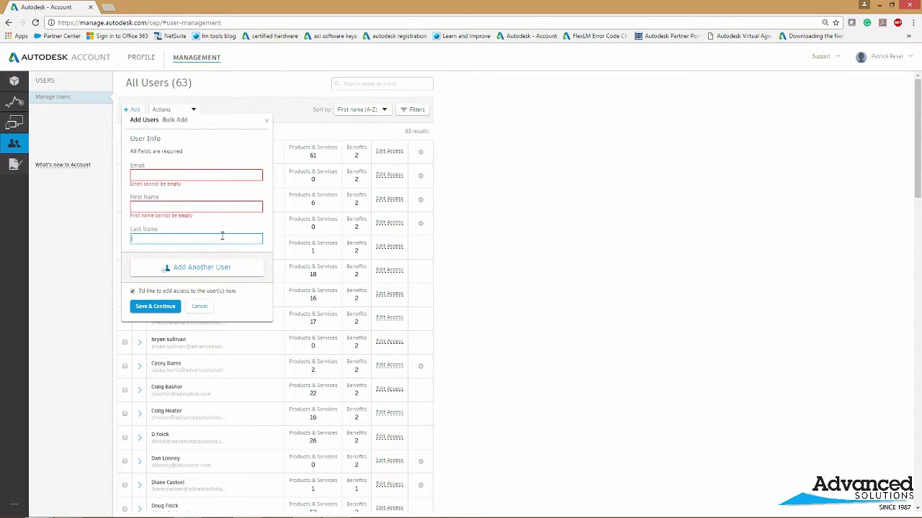
{"action": "left_click", "coordinate": [267, 121]}
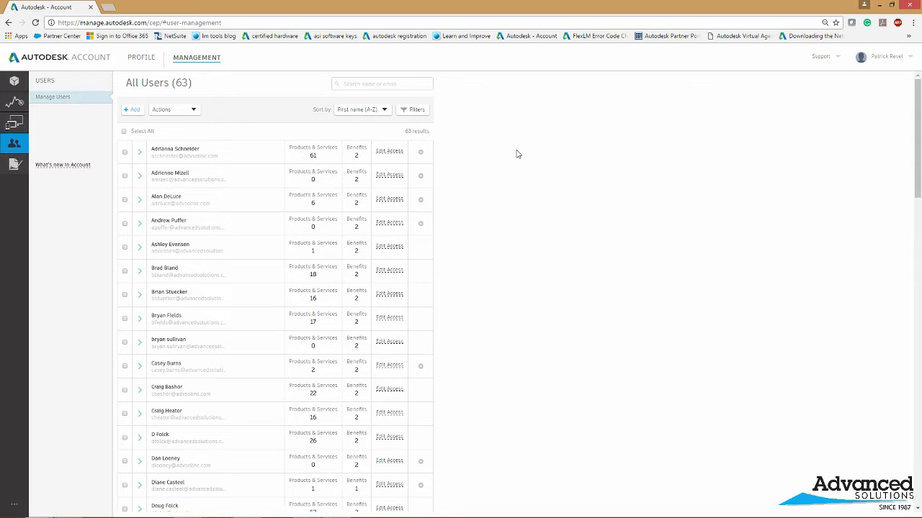
Reopen Add Users, leave the e-mail empty to see validation, cancel, then open the first user's Edit Access
{"action": "left_click", "coordinate": [133, 110]}
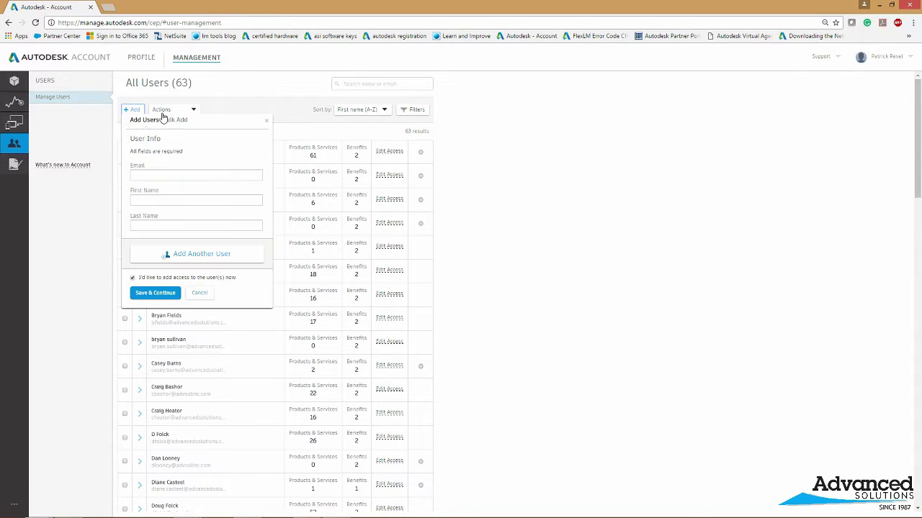
{"action": "left_click", "coordinate": [197, 175]}
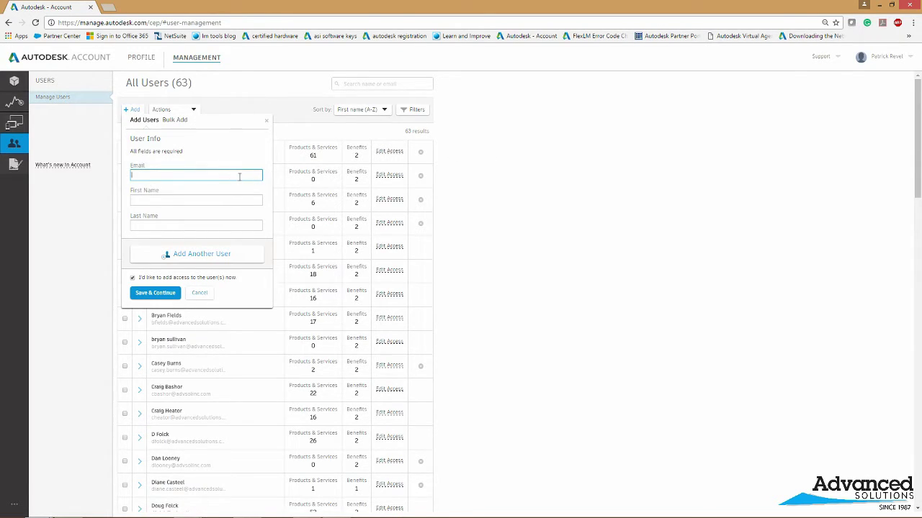
{"action": "left_click", "coordinate": [611, 155]}
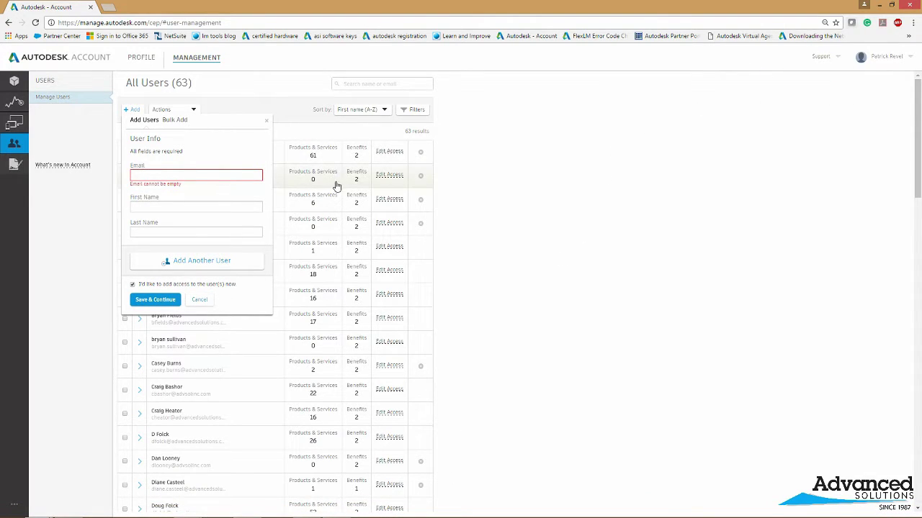
{"action": "left_click", "coordinate": [266, 123]}
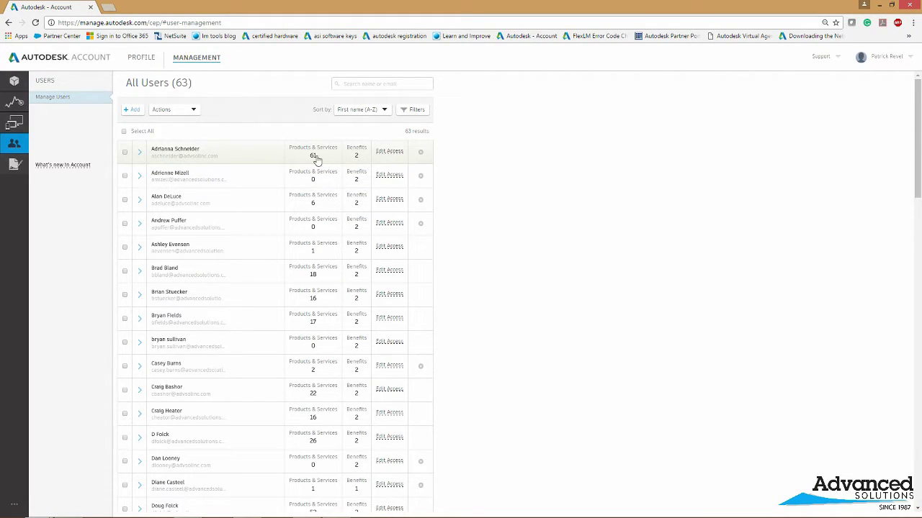
{"action": "left_click", "coordinate": [389, 152]}
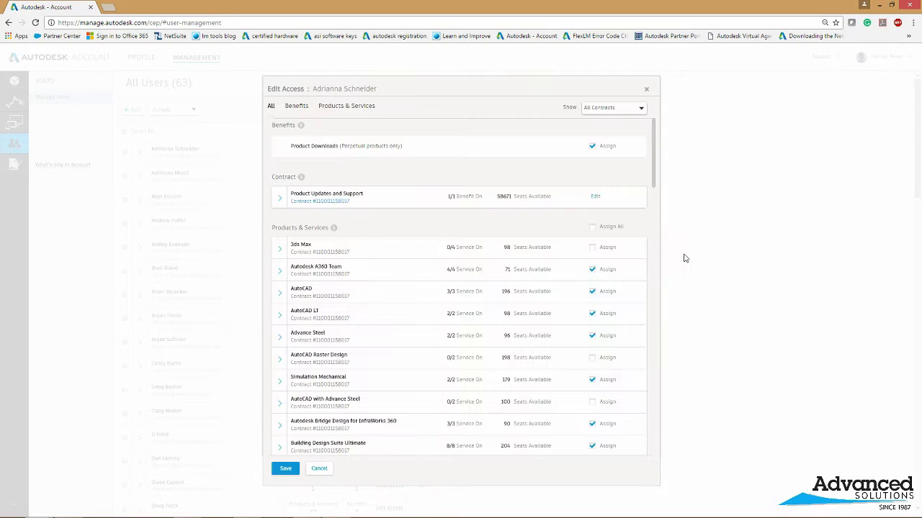
Scroll through the first user's product and seat assignments, then close Edit Access unsaved
{"action": "left_click_drag", "start_coordinate": [652, 185], "coordinate": [646, 245]}
{"action": "scroll", "coordinate": [646, 244], "scroll_direction": "down", "scroll_amount": 2}
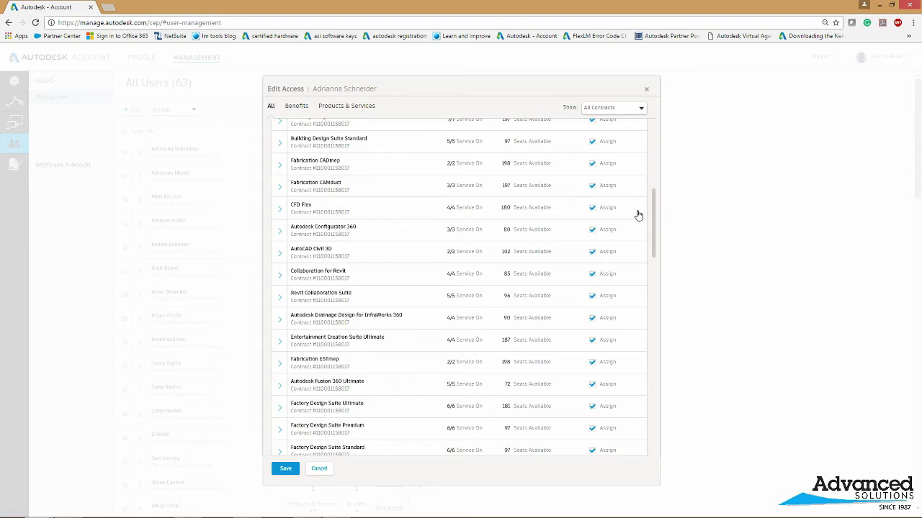
{"action": "scroll", "coordinate": [618, 229], "scroll_direction": "up", "scroll_amount": 2}
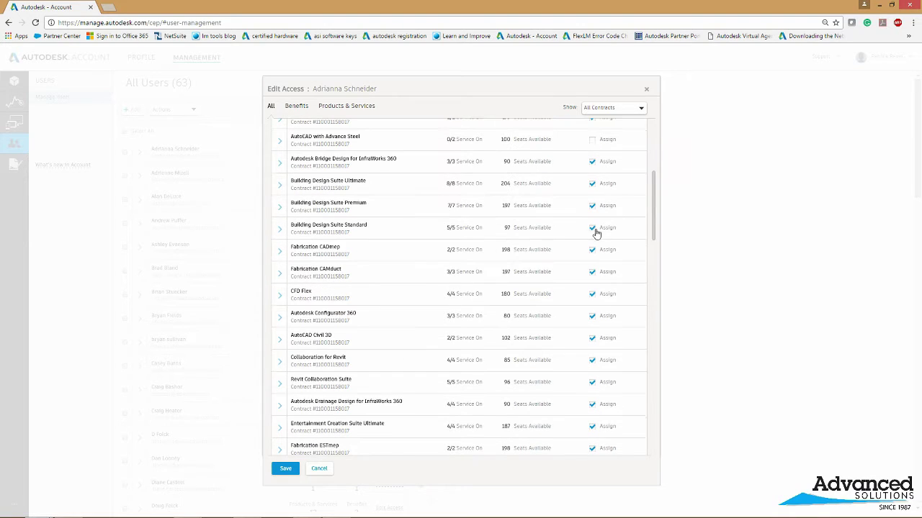
{"action": "left_click", "coordinate": [646, 93]}
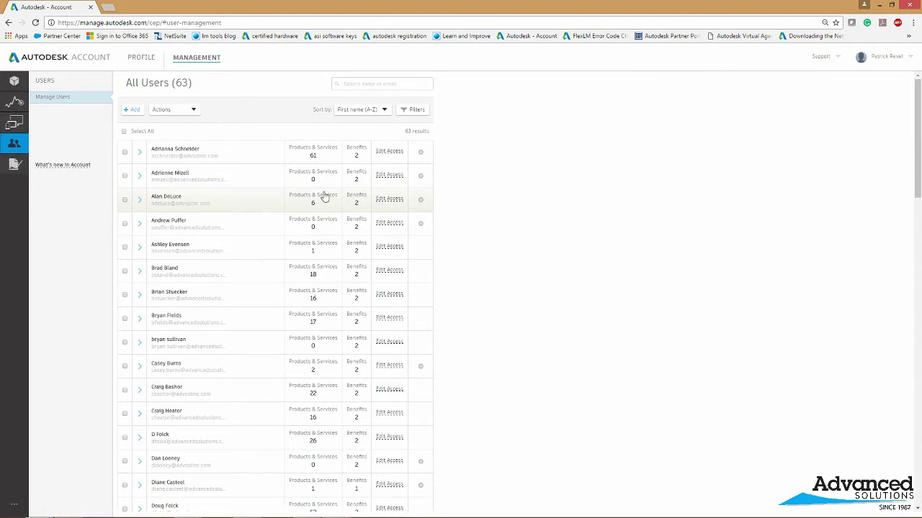
{"action": "left_click", "coordinate": [390, 176]}
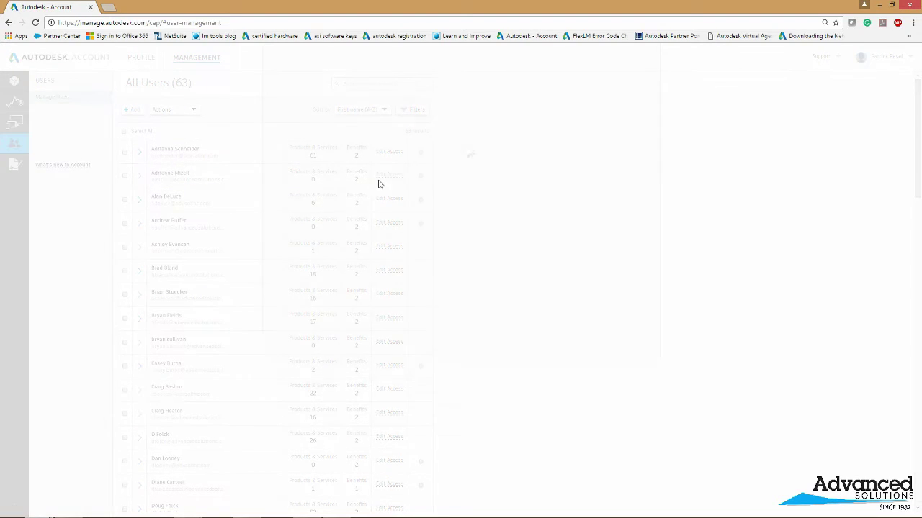
{"action": "scroll", "coordinate": [598, 284], "scroll_direction": "down", "scroll_amount": 5}
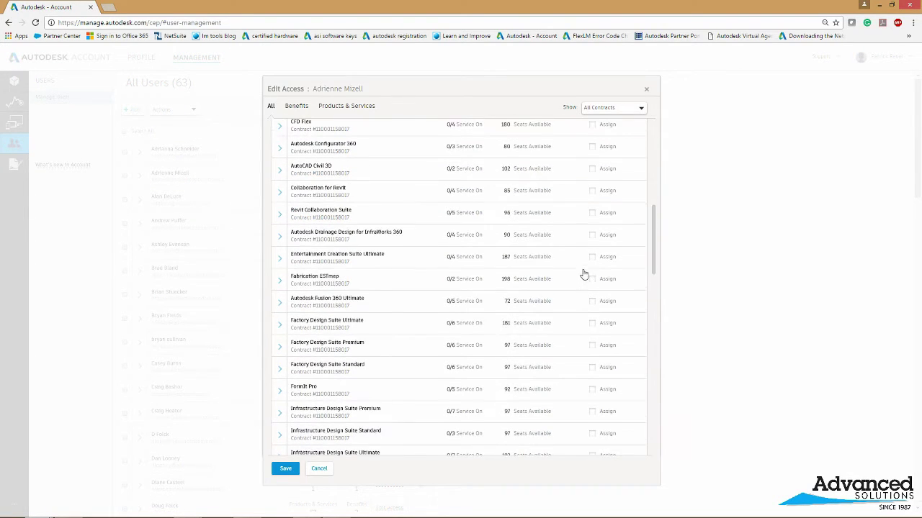
{"action": "scroll", "coordinate": [595, 310], "scroll_direction": "down", "scroll_amount": 6}
{"action": "scroll", "coordinate": [595, 310], "scroll_direction": "down", "scroll_amount": 3}
{"action": "left_click", "coordinate": [592, 291]}
{"action": "left_click", "coordinate": [594, 292]}
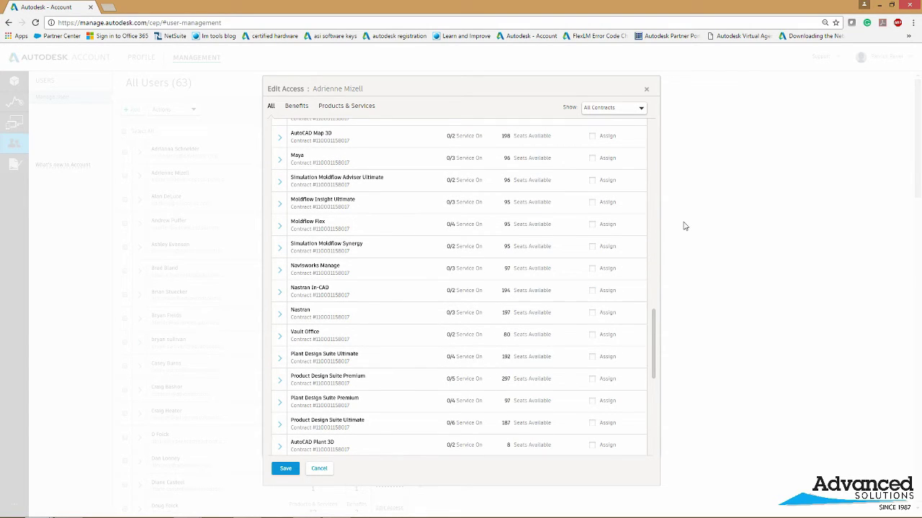
{"action": "left_click", "coordinate": [646, 69]}
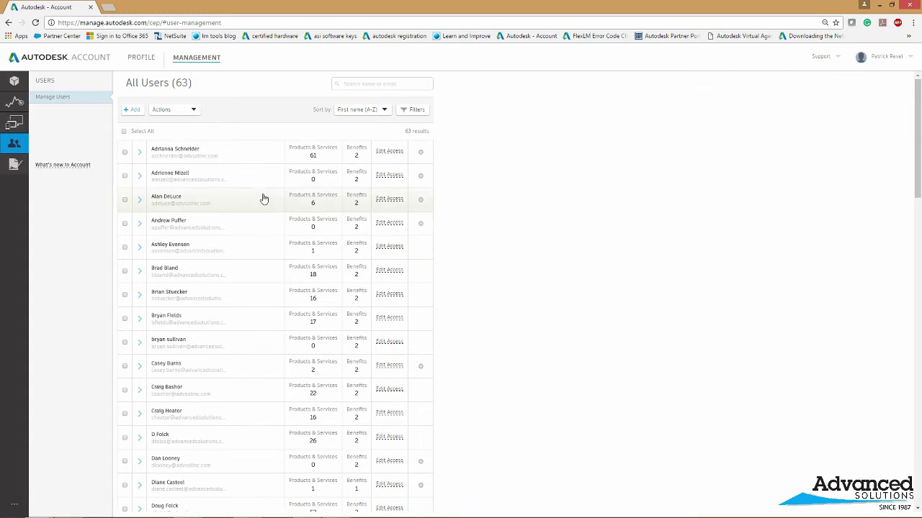
{"action": "left_click", "coordinate": [389, 158]}
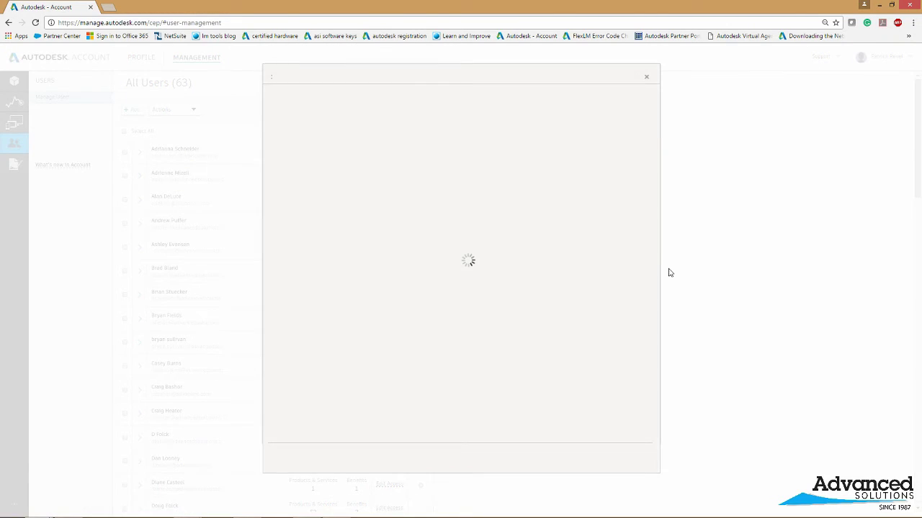
{"action": "scroll", "coordinate": [634, 346], "scroll_direction": "down", "scroll_amount": 3}
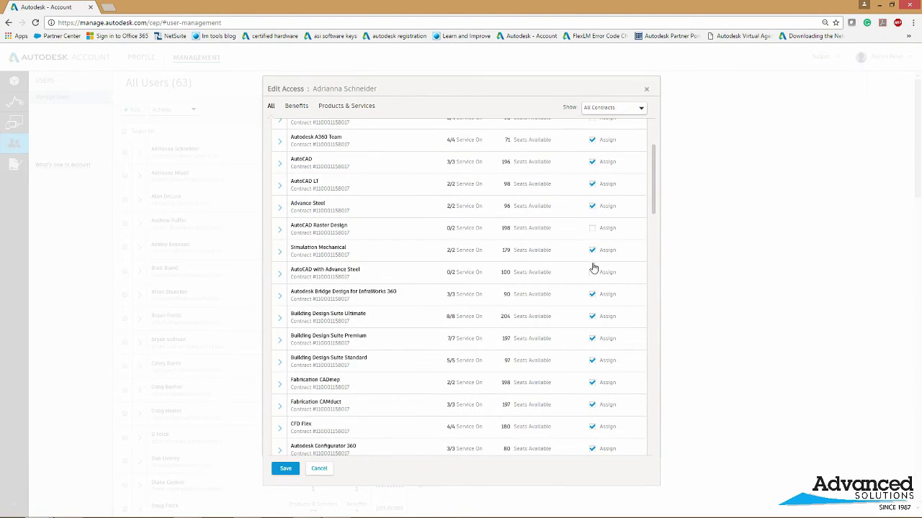
Close the first user's Edit Access dialog without saving
{"action": "left_click", "coordinate": [665, 166]}
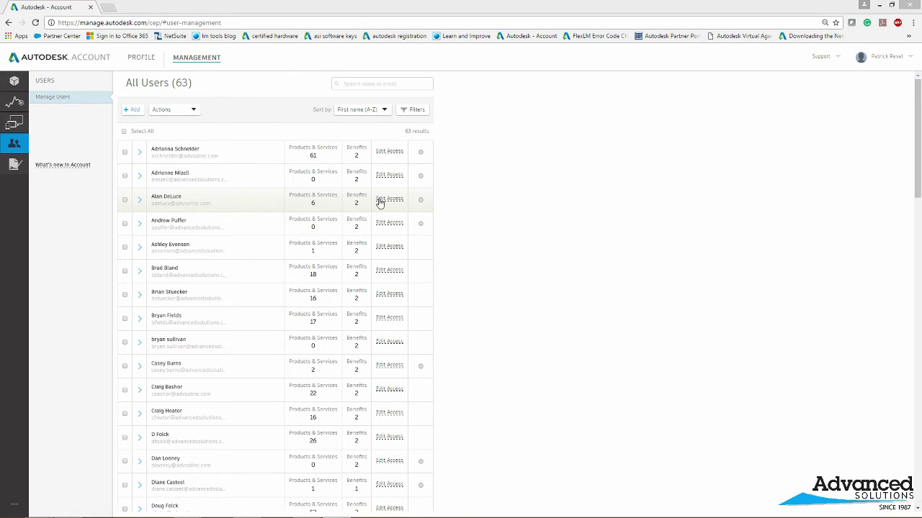